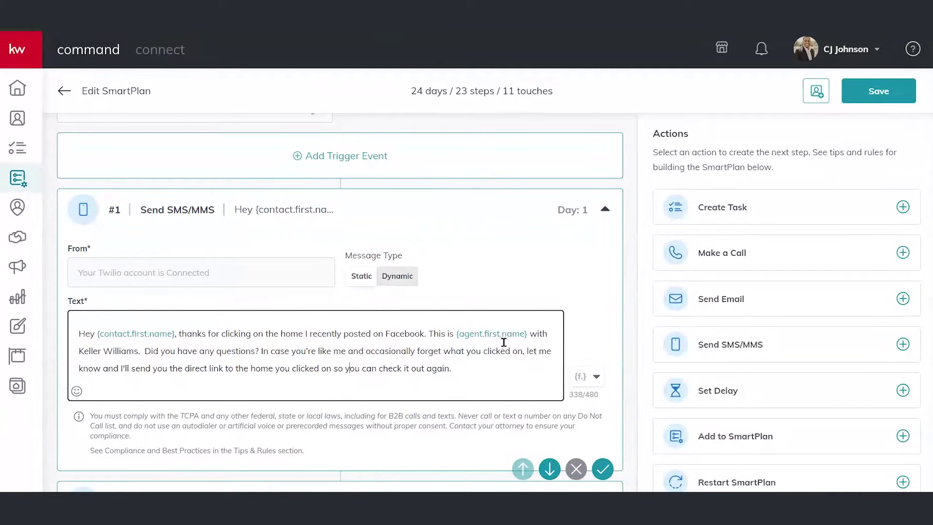
- Examine the SmartPlan's steps from the first text message through the delays and call task to the Recently Listed Homes email
scroll(504, 343, "down", 6)
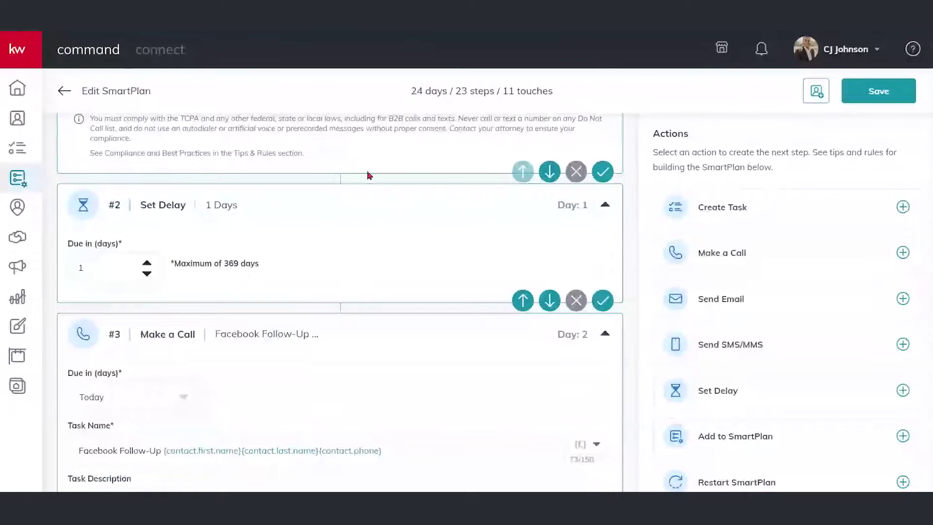
scroll(368, 176, "down", 4)
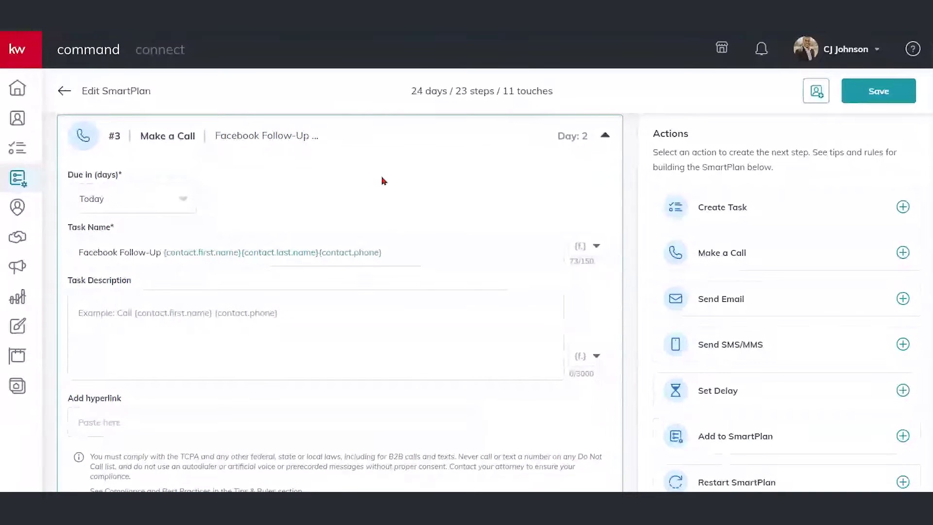
scroll(385, 256, "down", 3)
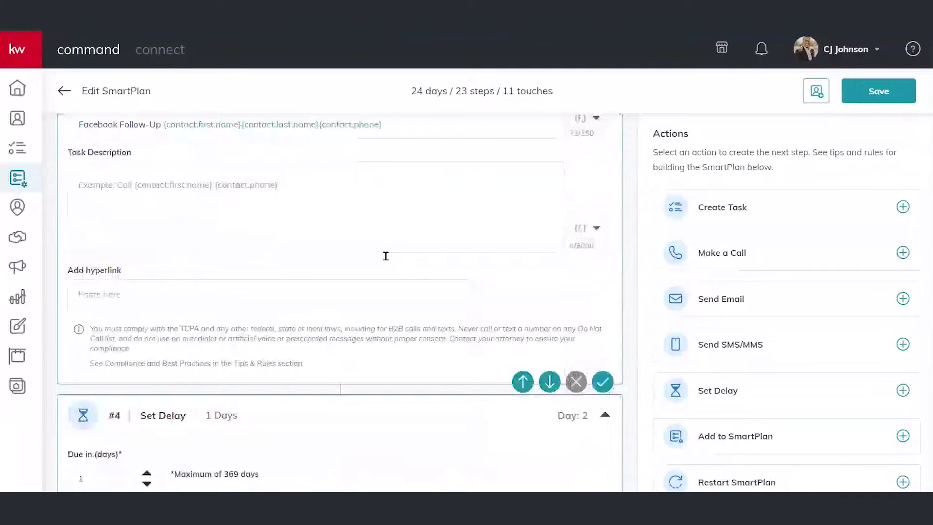
scroll(388, 260, "down", 5)
scroll(396, 264, "down", 3)
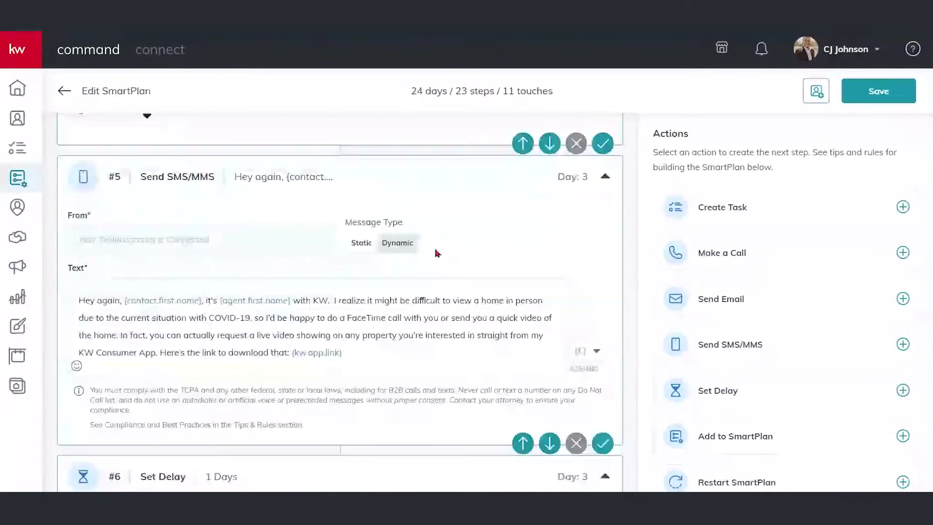
scroll(438, 253, "down", 7)
scroll(437, 257, "down", 10)
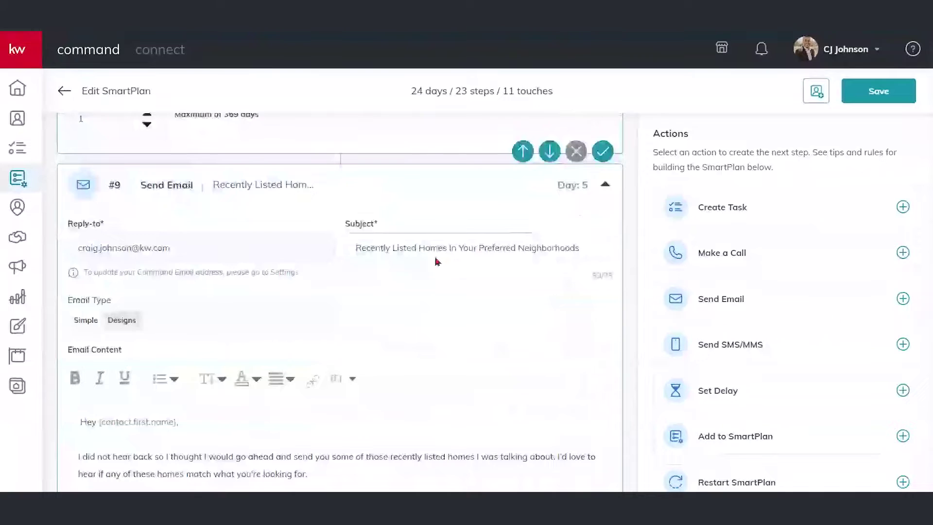
scroll(436, 261, "down", 1)
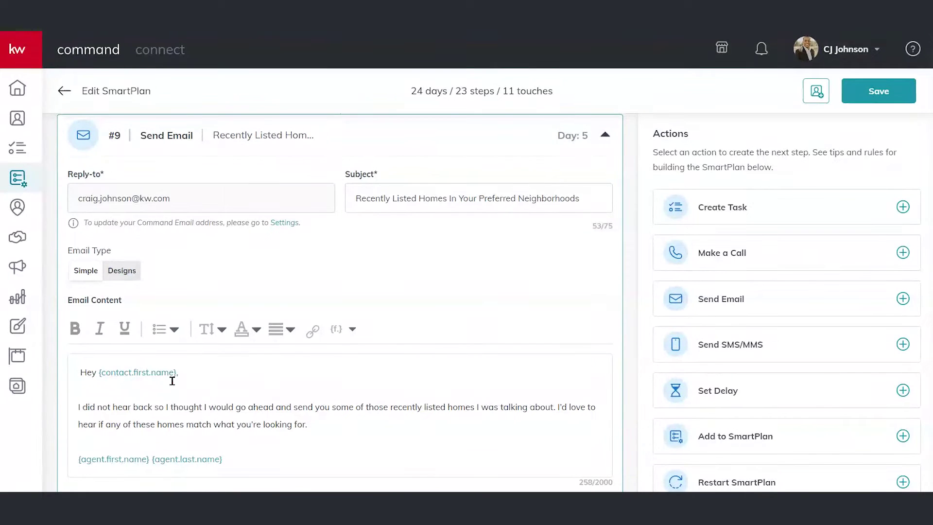
scroll(322, 428, "down", 1)
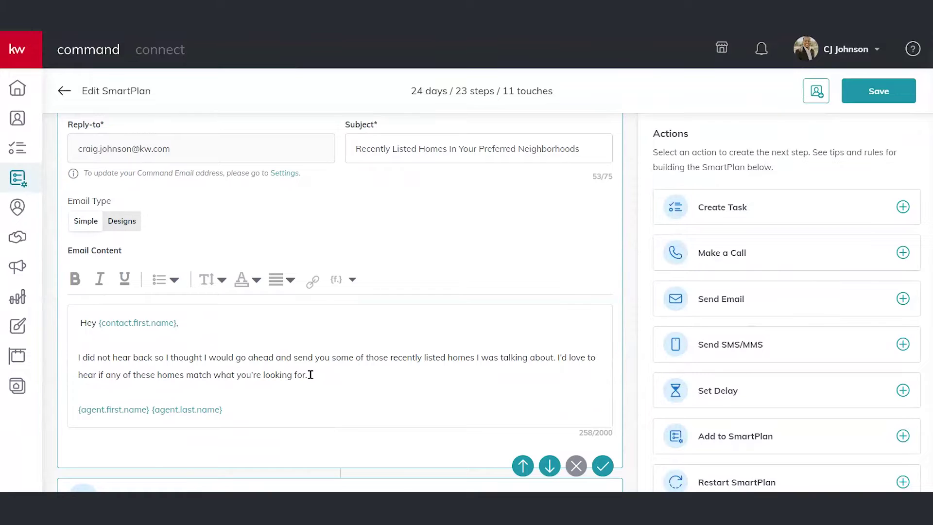
- Review the actions available for building SmartPlan steps, from Create Task to Restart SmartPlan
scroll(801, 272, "down", 1)
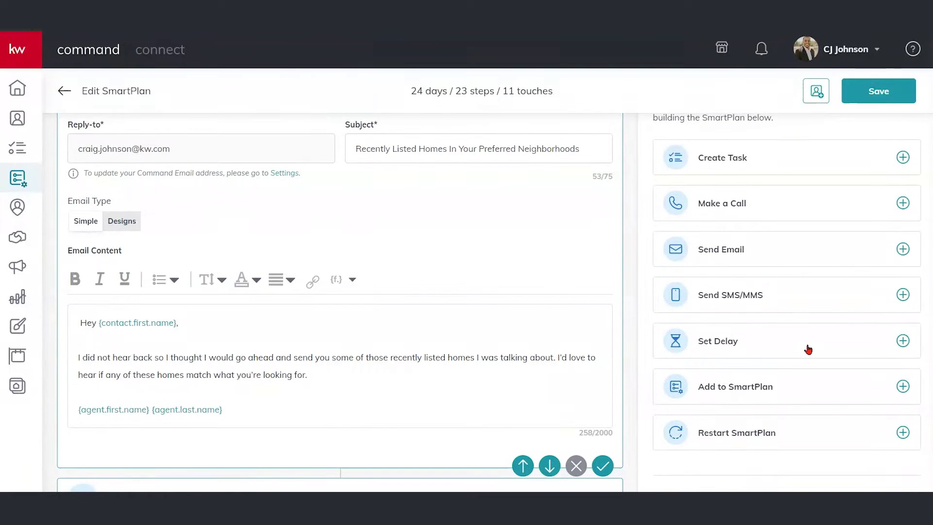
scroll(814, 357, "down", 1)
scroll(815, 358, "up", 1)
scroll(815, 356, "up", 1)
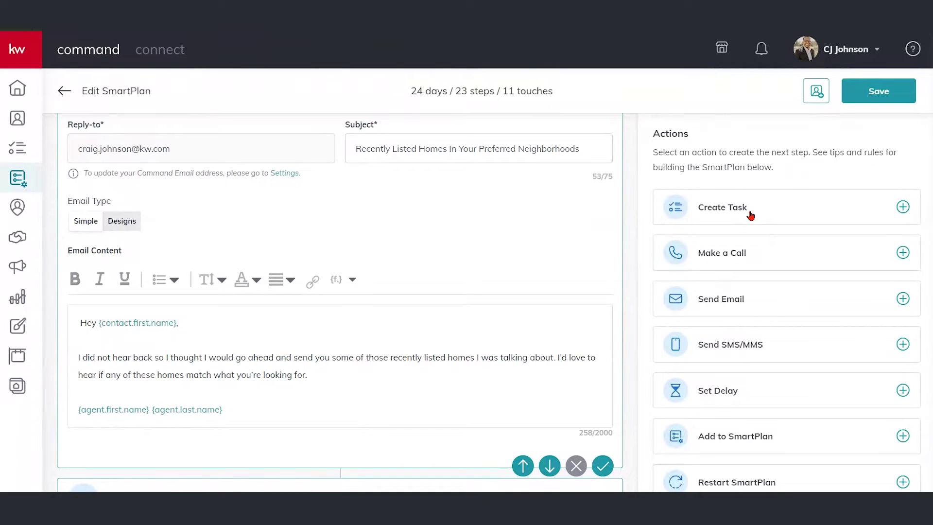
scroll(808, 277, "down", 1)
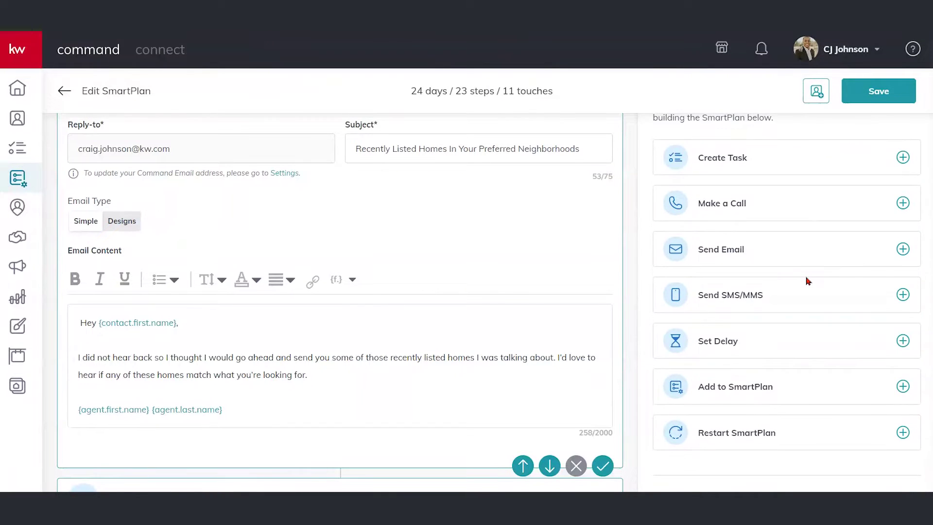
scroll(808, 281, "down", 1)
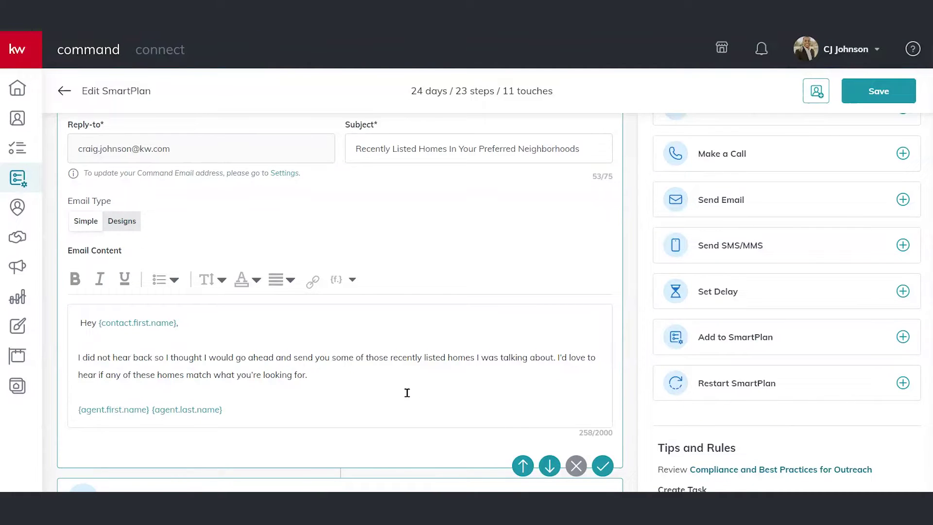
scroll(410, 389, "up", 10)
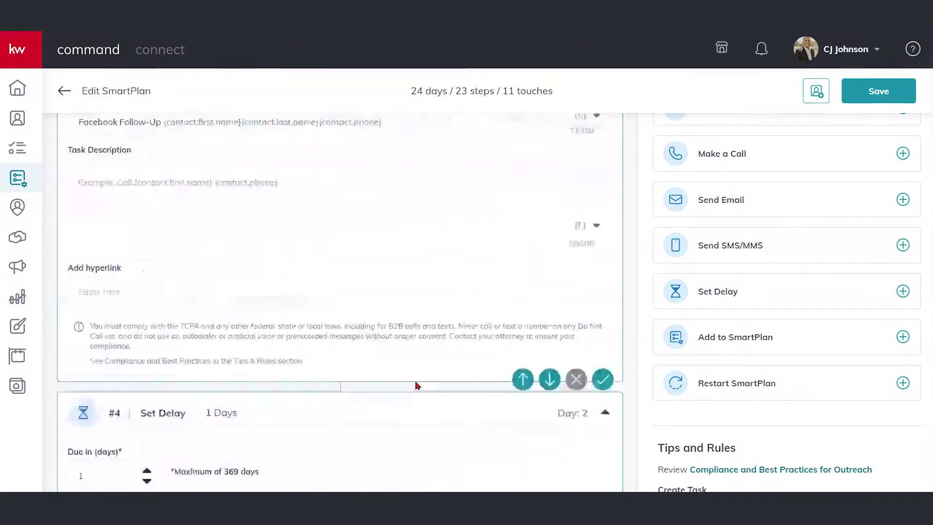
scroll(416, 385, "up", 15)
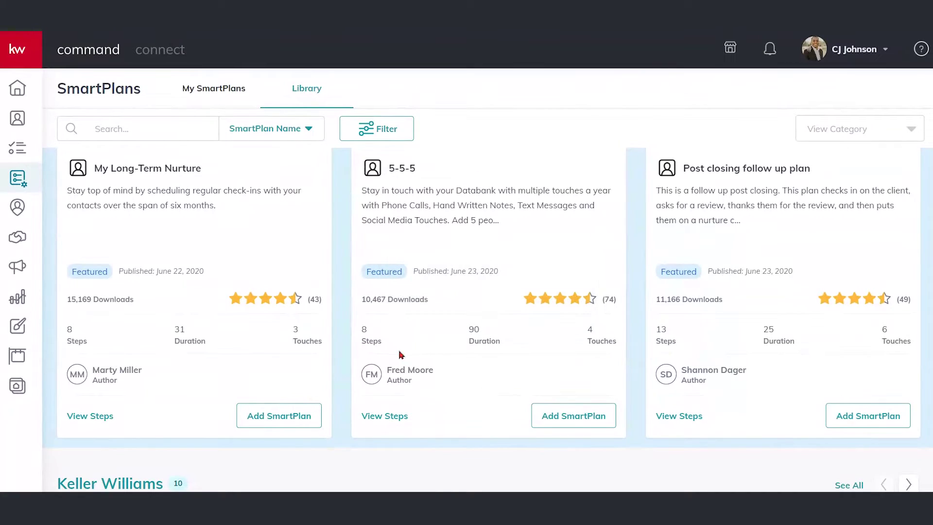
- Browse the featured plans in the SmartPlans library and look through the Keller Williams collection
scroll(469, 359, "down", 3)
scroll(468, 359, "up", 2)
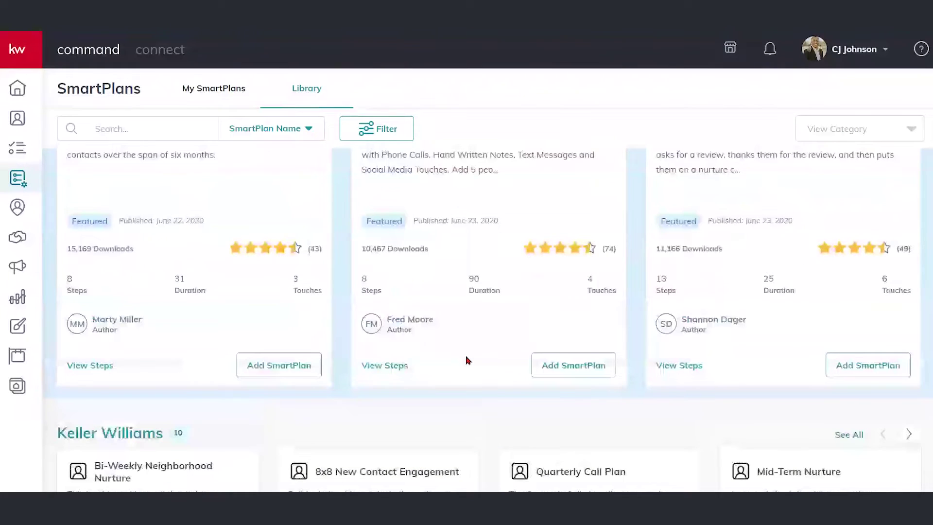
scroll(419, 336, "up", 1)
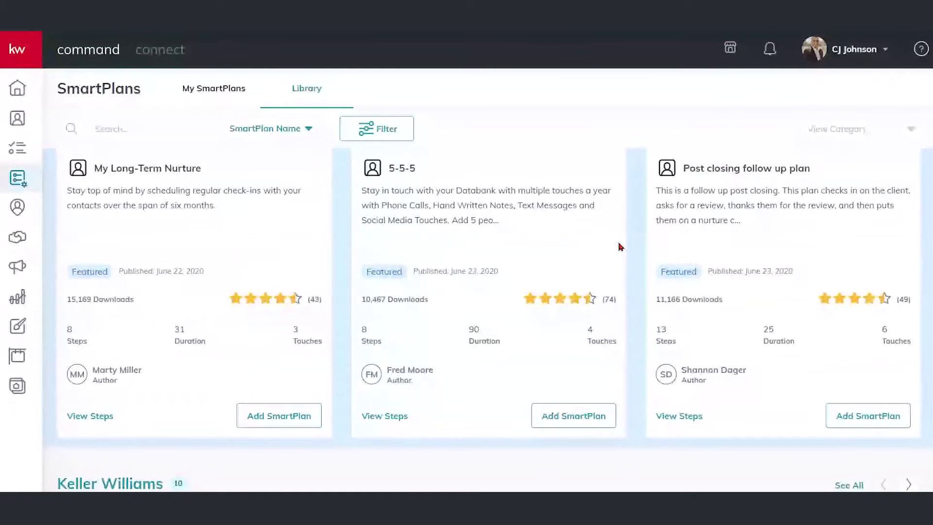
scroll(295, 328, "down", 5)
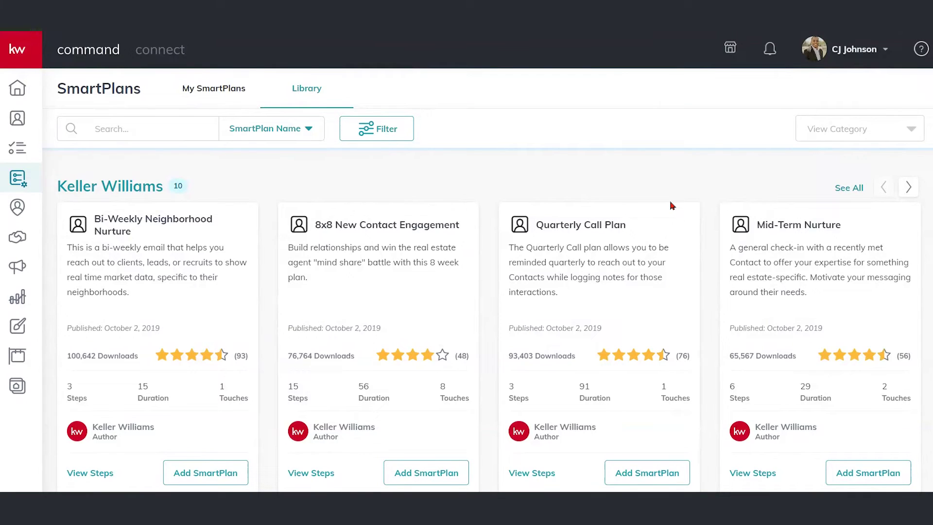
left_click(908, 188)
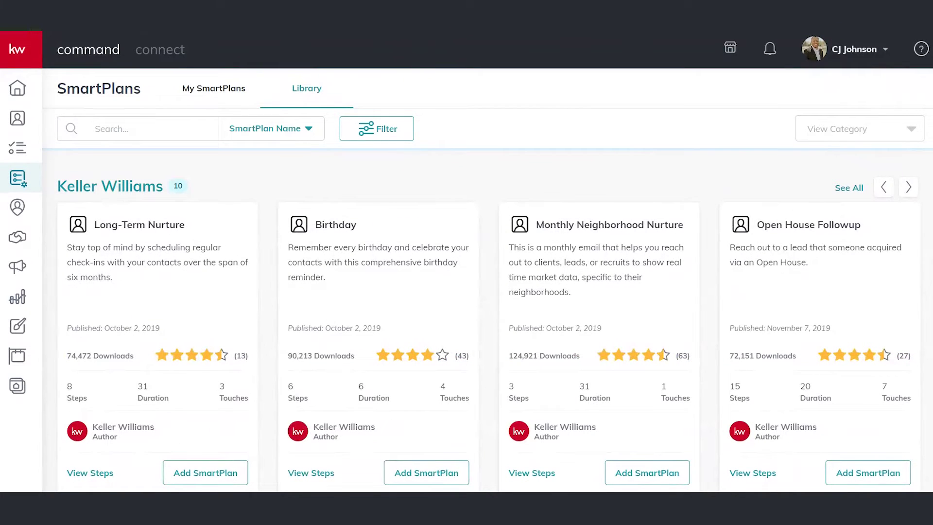
left_click(916, 188)
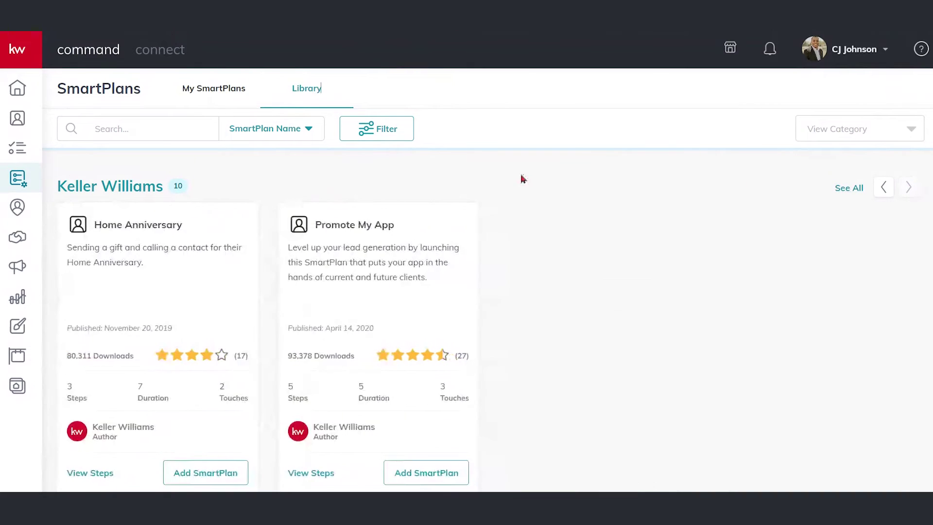
left_click(883, 188)
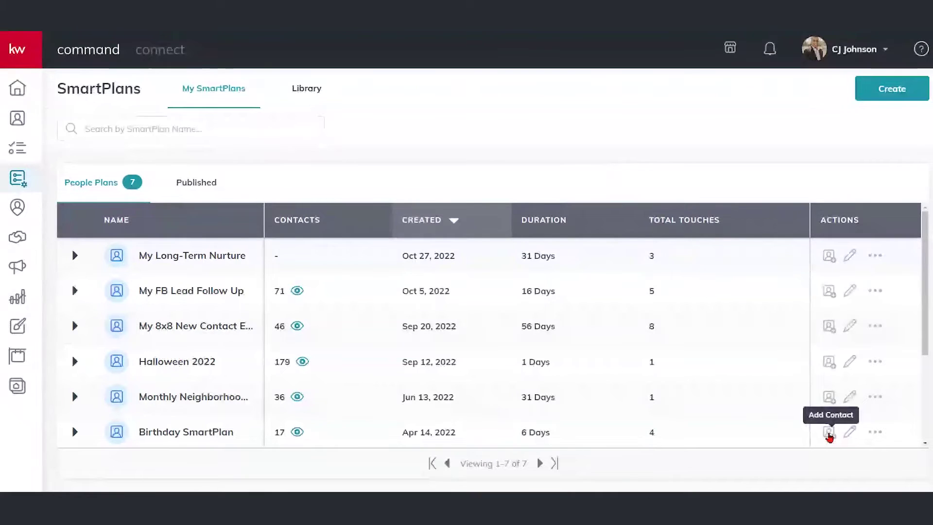
- Try to add all contacts on the first page of the contact list to the Birthday SmartPlan
left_click(829, 433)
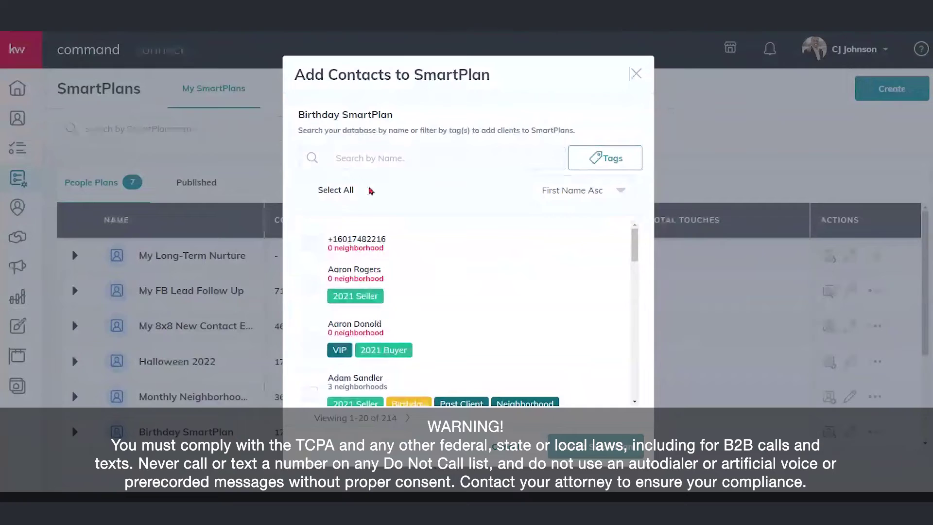
left_click(309, 190)
scroll(433, 348, "down", 5)
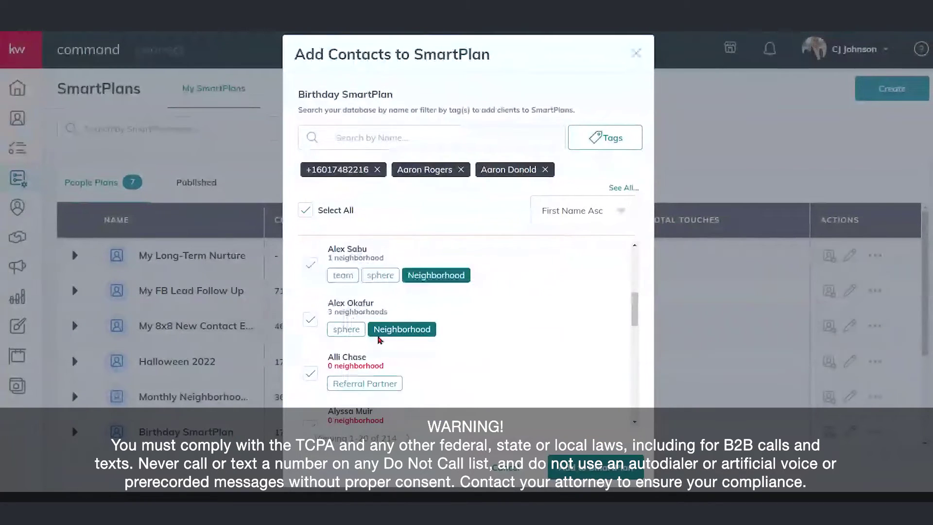
scroll(381, 341, "down", 5)
scroll(384, 353, "down", 3)
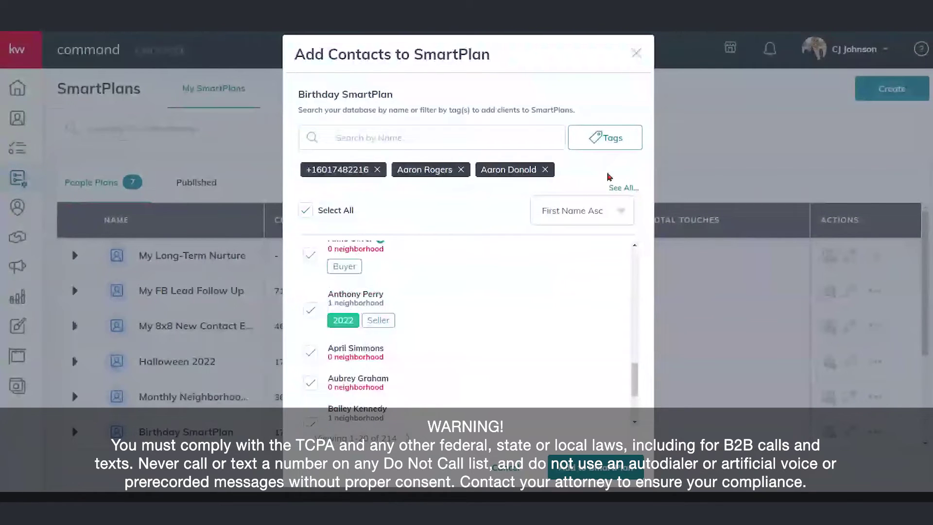
left_click(595, 467)
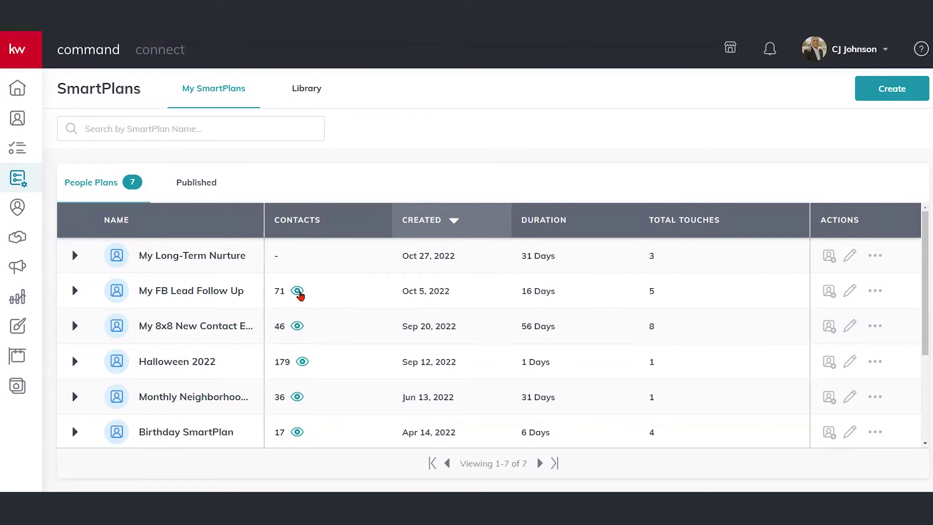
- Unsubscribe the first three listed contacts from the My FB Lead Follow Up SmartPlan
left_click(298, 292)
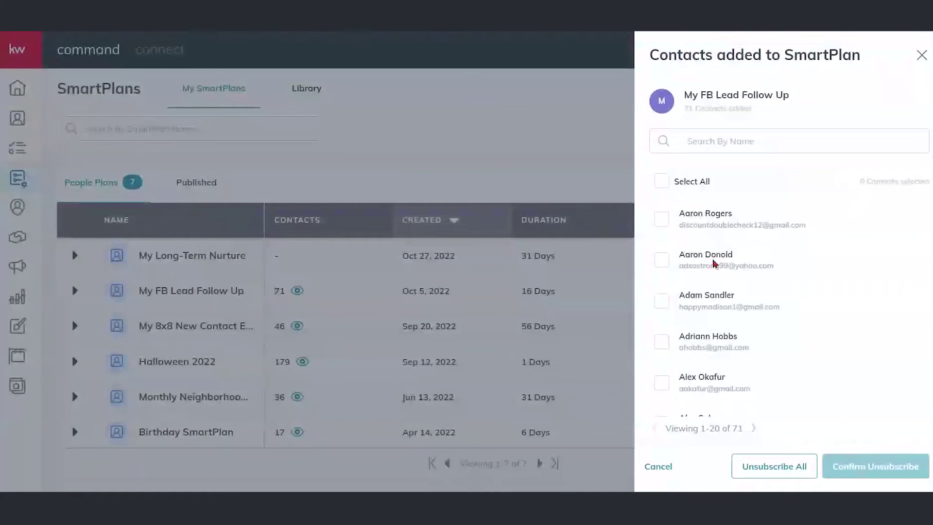
left_click(661, 181)
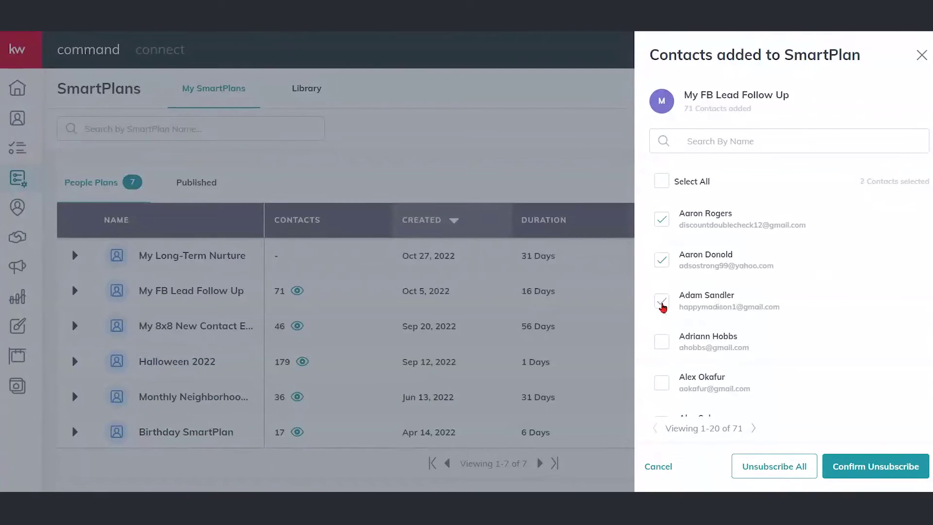
left_click(663, 305)
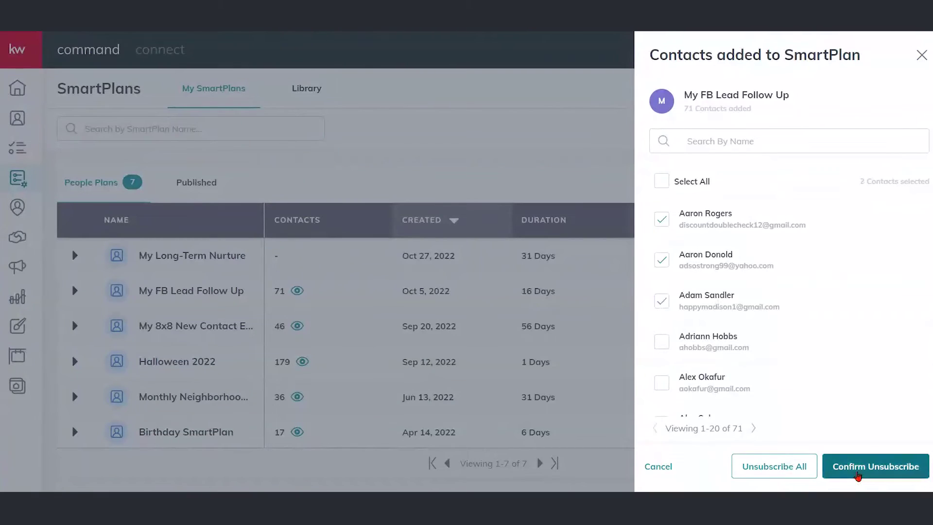
left_click(859, 474)
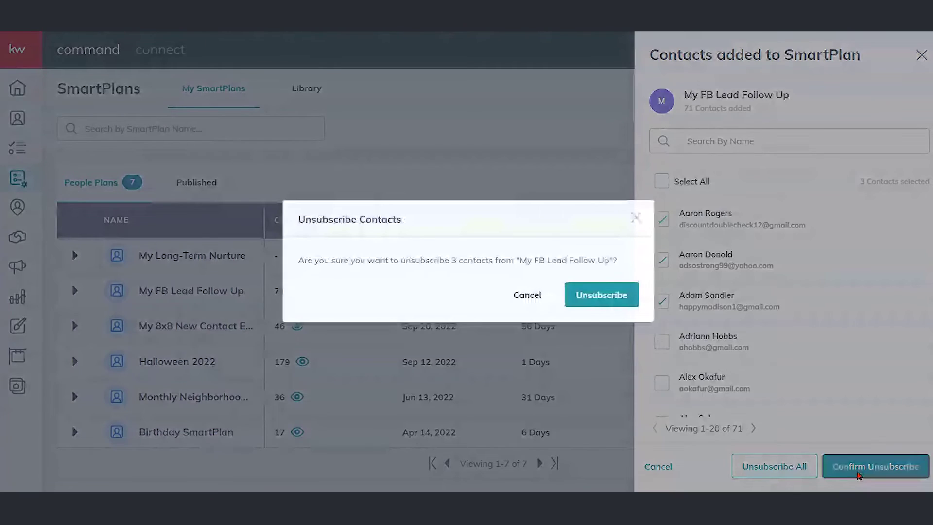
left_click(599, 296)
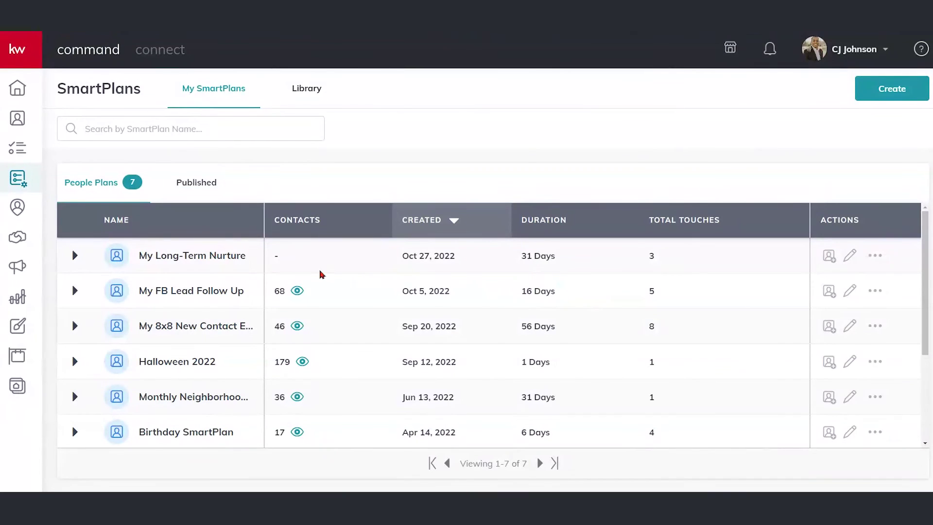